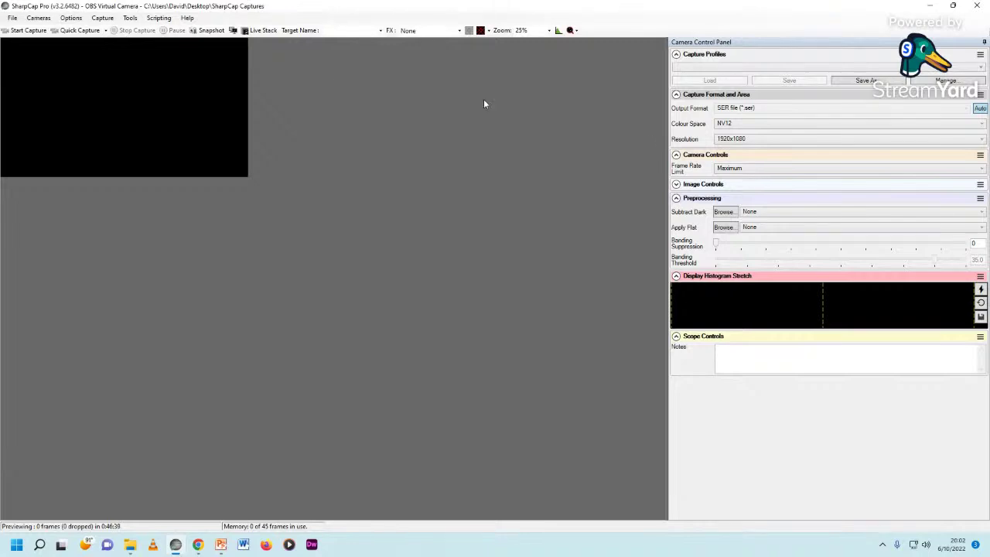
pyautogui.click(40, 19)
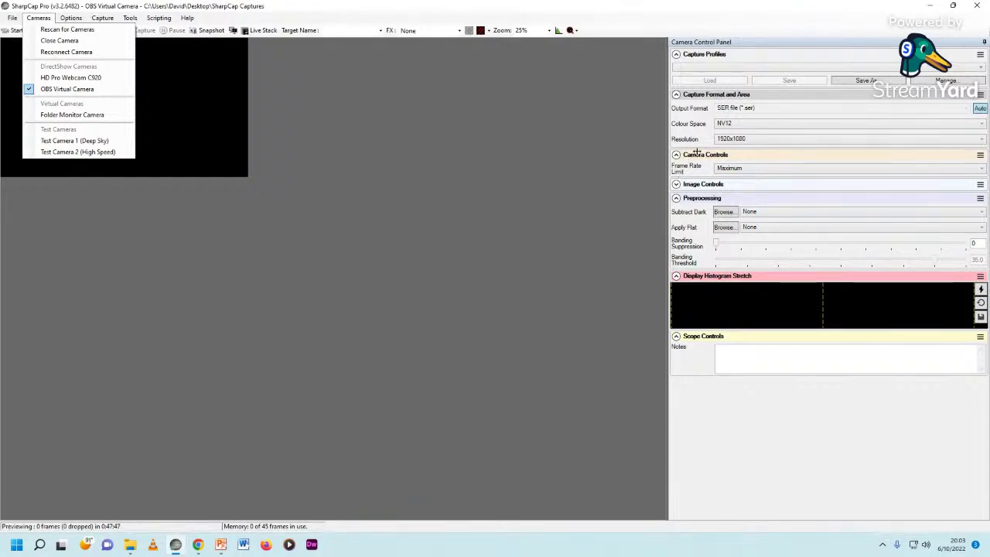
pyautogui.click(726, 112)
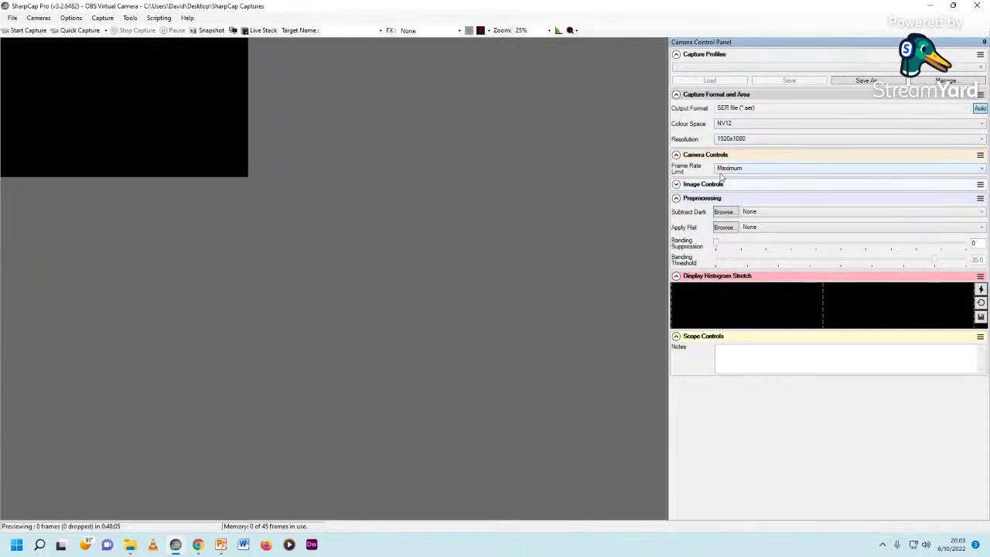
pyautogui.click(980, 169)
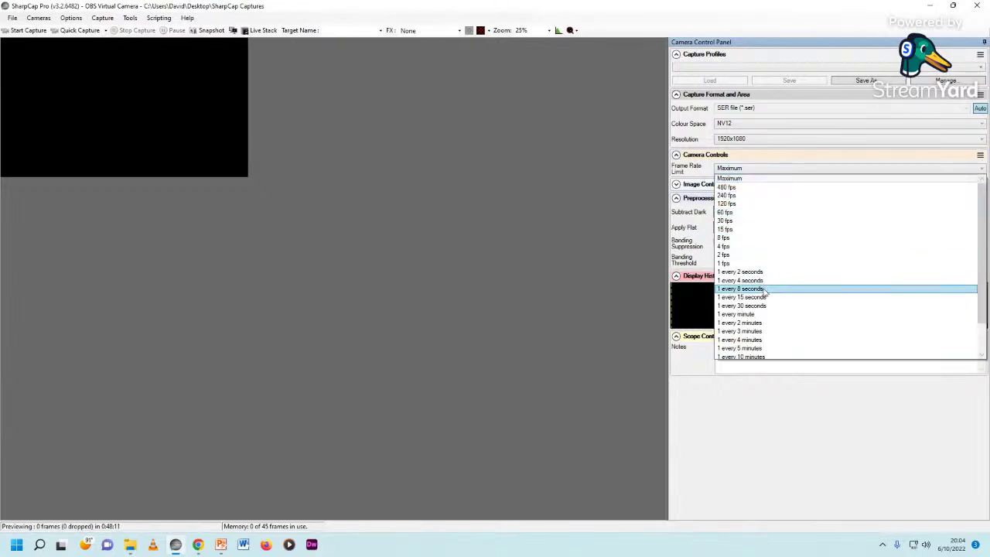
pyautogui.click(690, 189)
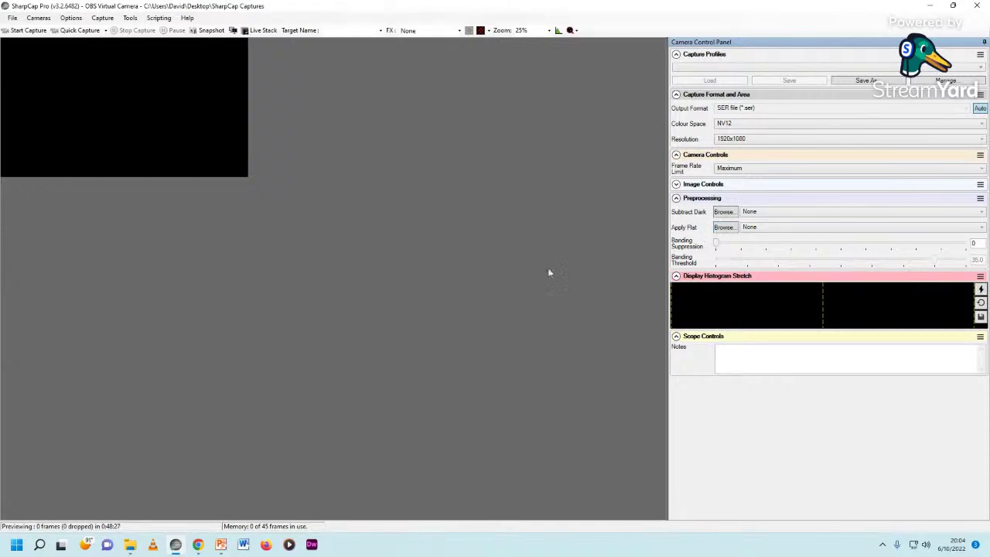
# - Switch the camera source to the Folder Monitor Camera, loading the 120 M42 raw frames
pyautogui.click(38, 18)
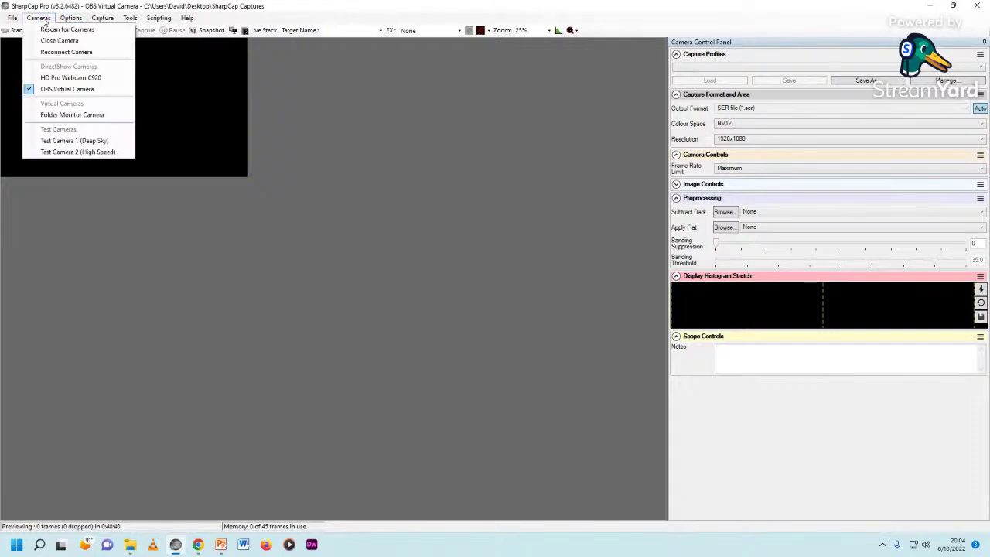
pyautogui.click(72, 114)
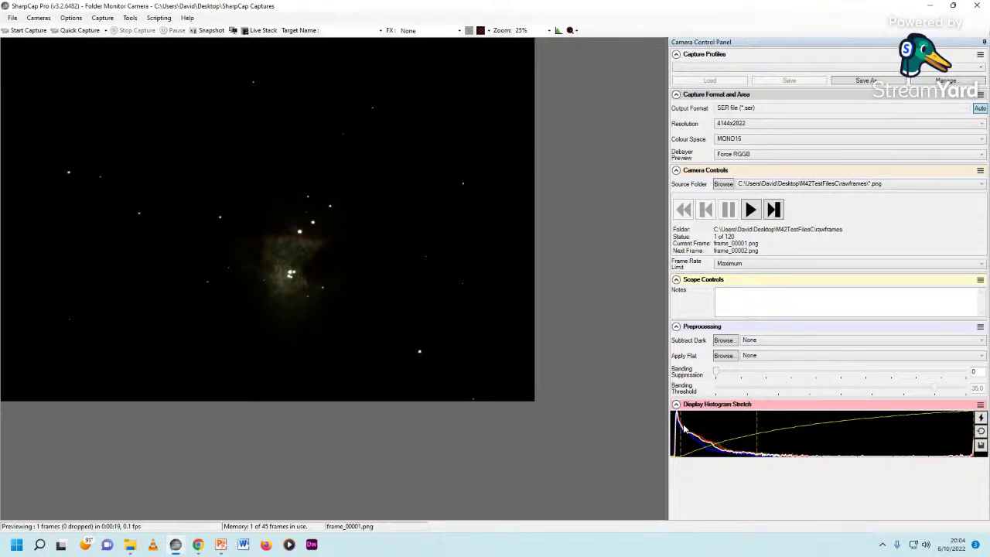
# - Start playback of the M42 raw frames and begin live stacking them
pyautogui.click(750, 210)
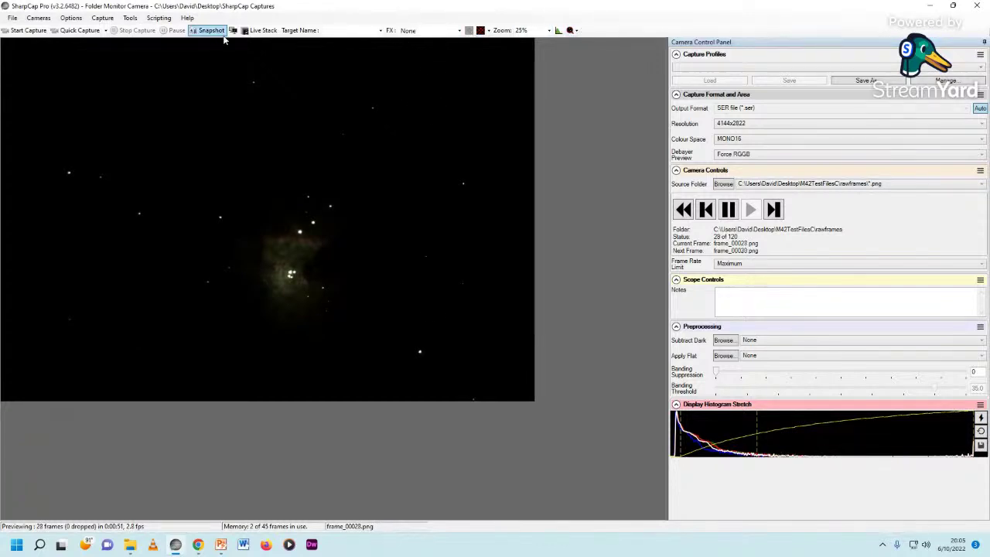
pyautogui.click(265, 32)
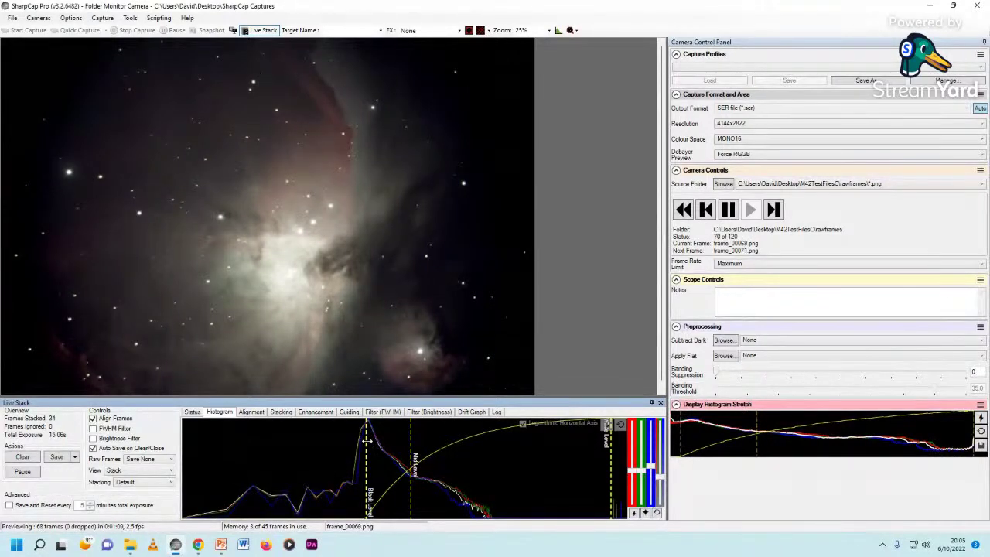
# - Move the Black Level left and Mid Level right to brighten the stack, and boost the blue balance
pyautogui.moveTo(368, 444); pyautogui.dragTo(334, 445)
pyautogui.moveTo(411, 444); pyautogui.dragTo(465, 458)
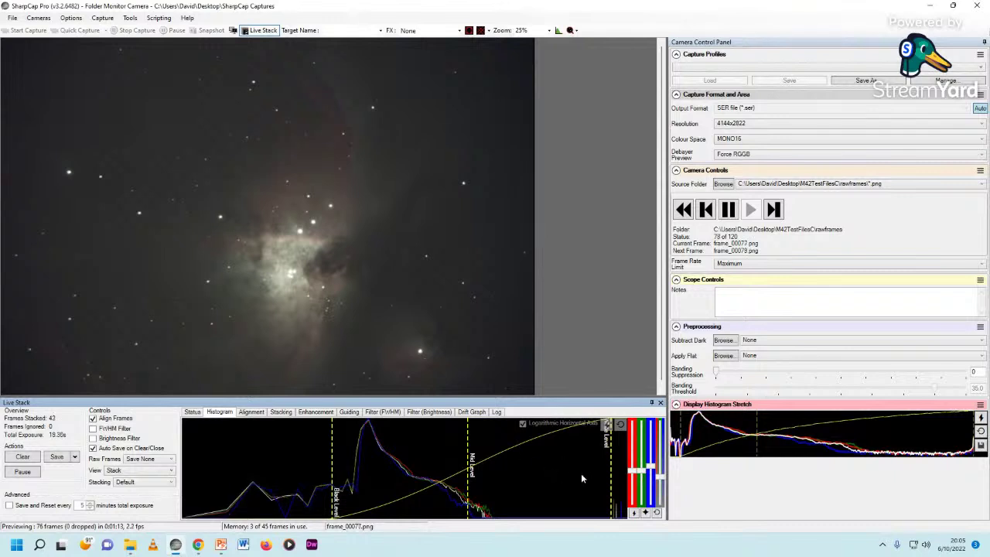
pyautogui.moveTo(651, 454); pyautogui.dragTo(651, 446)
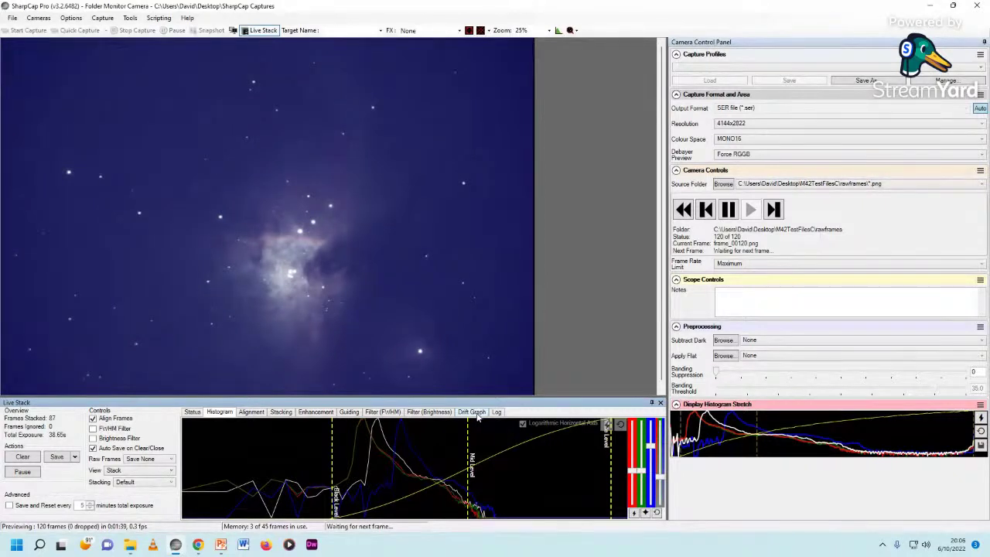
pyautogui.click(280, 412)
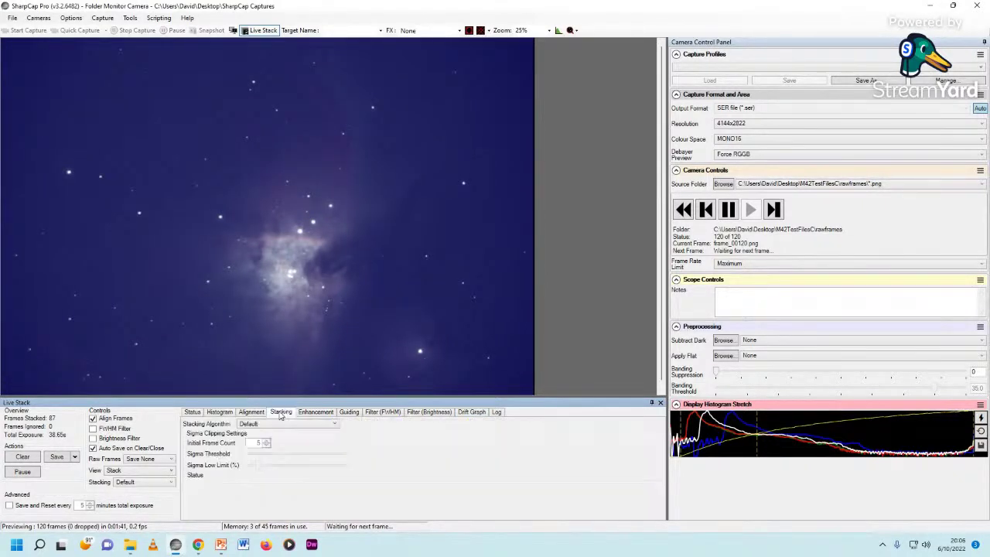
pyautogui.click(222, 414)
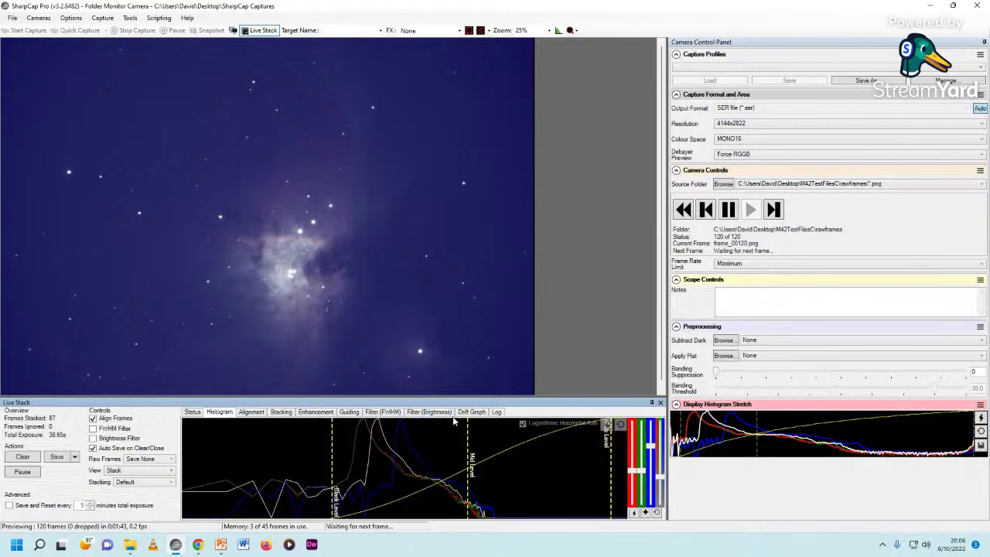
pyautogui.click(467, 414)
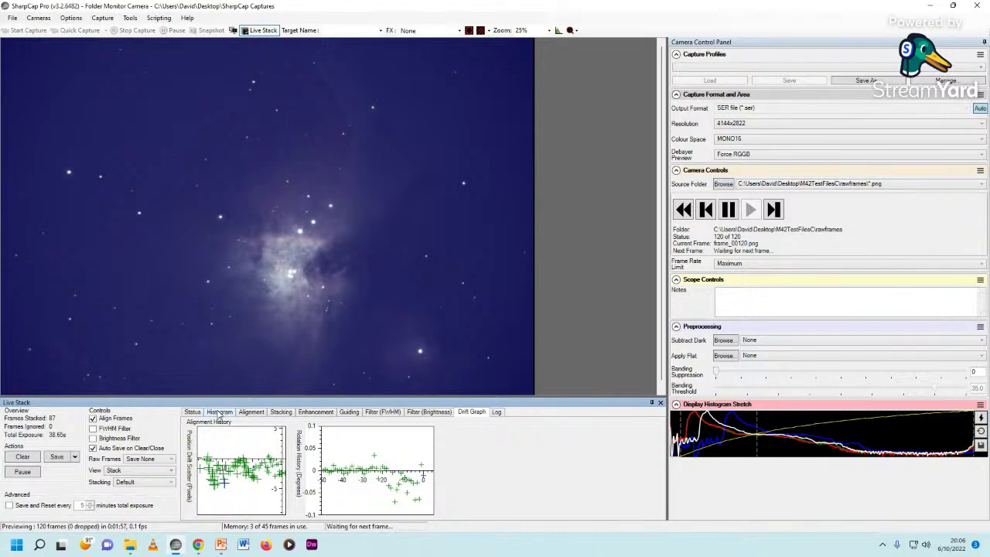
pyautogui.click(219, 412)
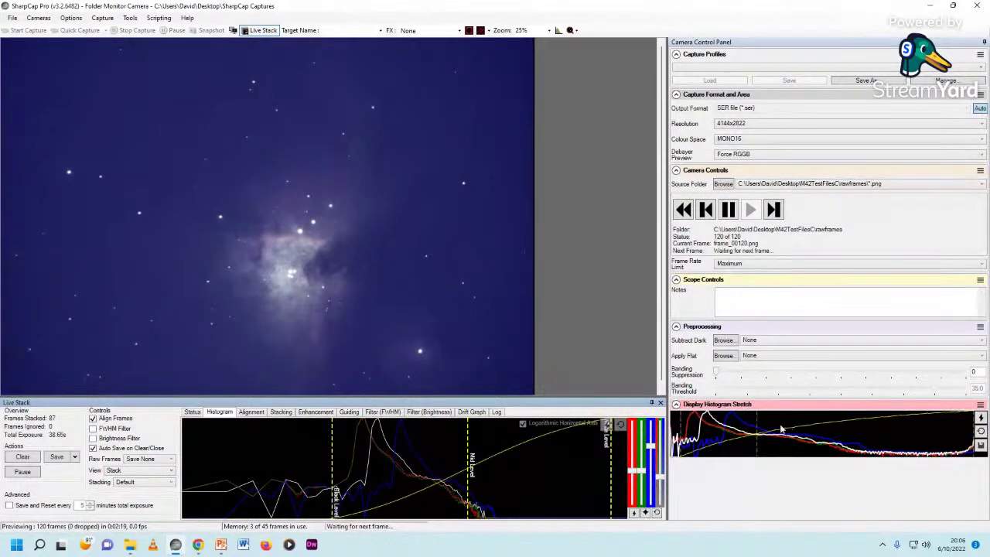
# - Auto-stretch the stack histogram, then retune the Mid and Black Levels to darken the background
pyautogui.click(607, 425)
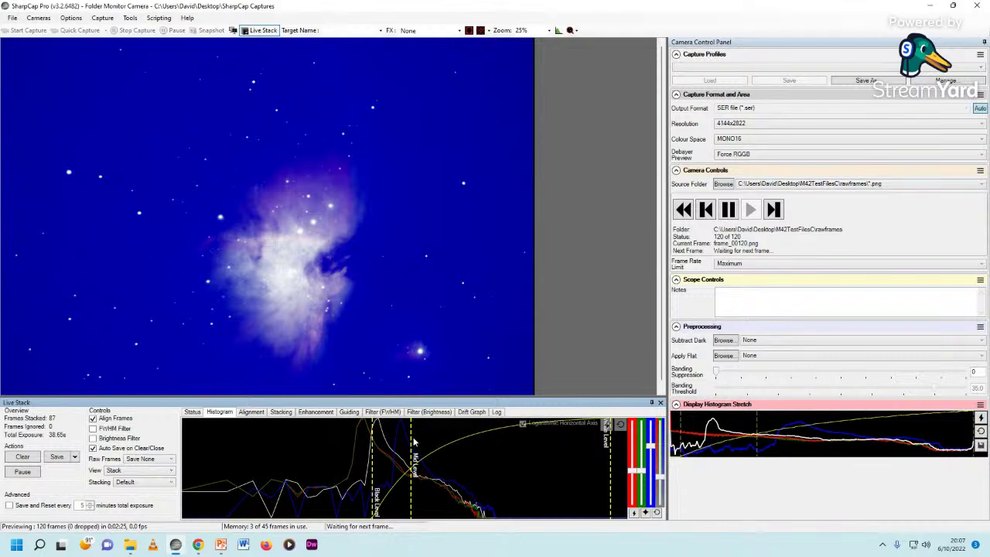
pyautogui.moveTo(413, 442); pyautogui.dragTo(437, 438)
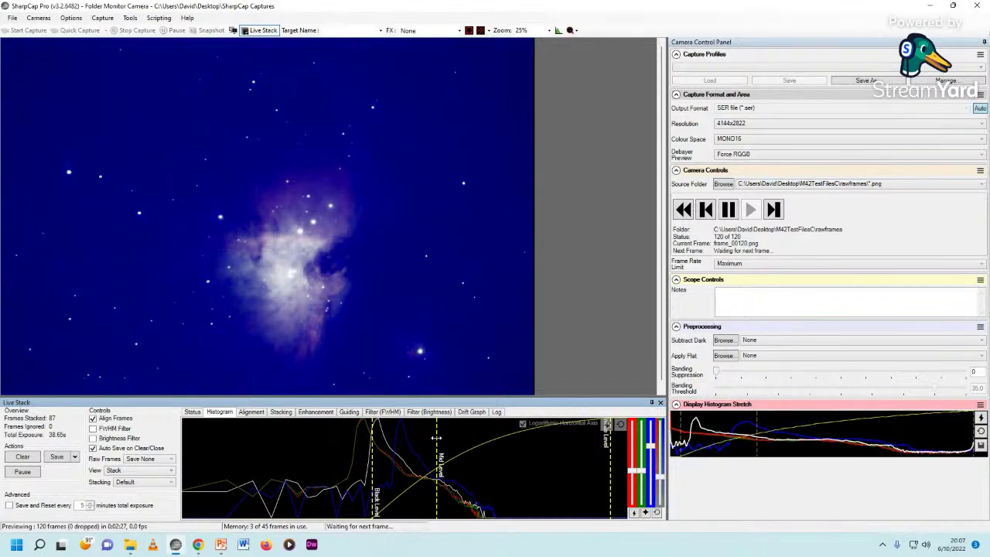
pyautogui.moveTo(371, 447); pyautogui.dragTo(383, 447)
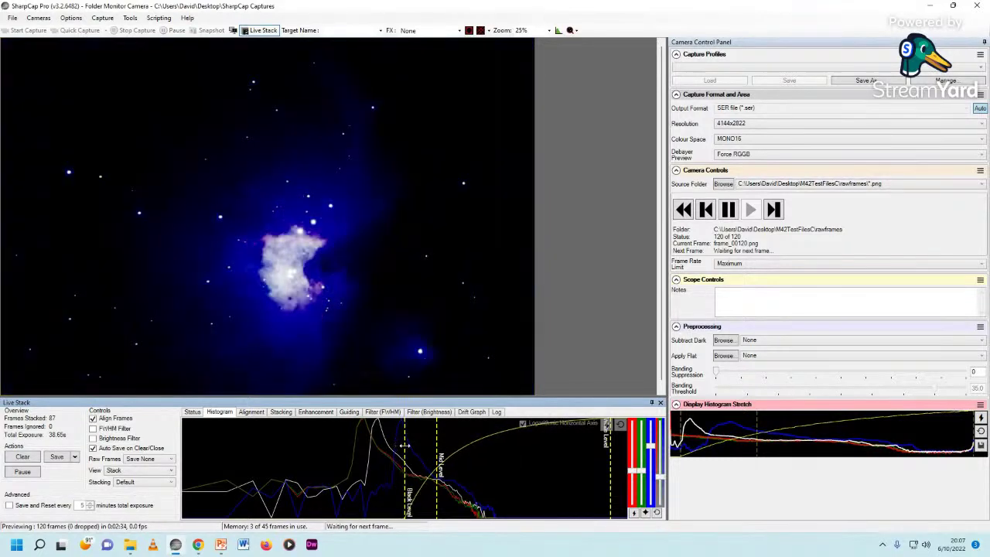
pyautogui.moveTo(384, 447); pyautogui.dragTo(338, 443)
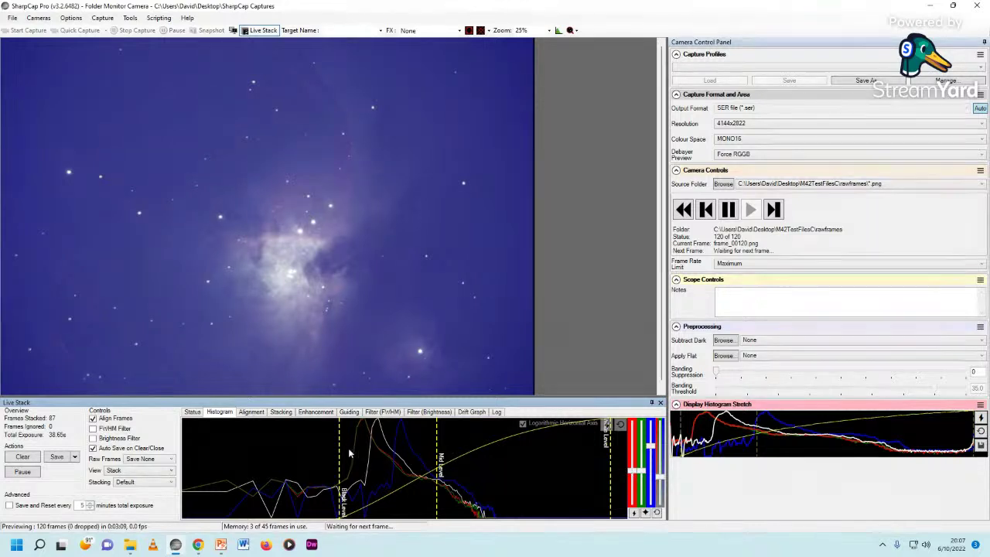
pyautogui.moveTo(634, 473)
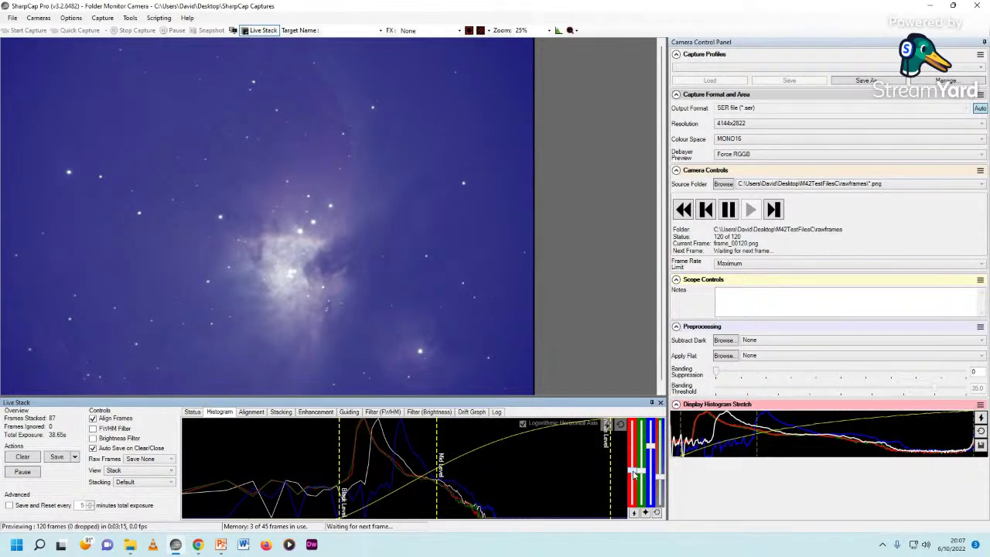
# - Lower the red and grey colour-balance sliders until the blue cast disappears
pyautogui.moveTo(634, 475); pyautogui.dragTo(630, 481)
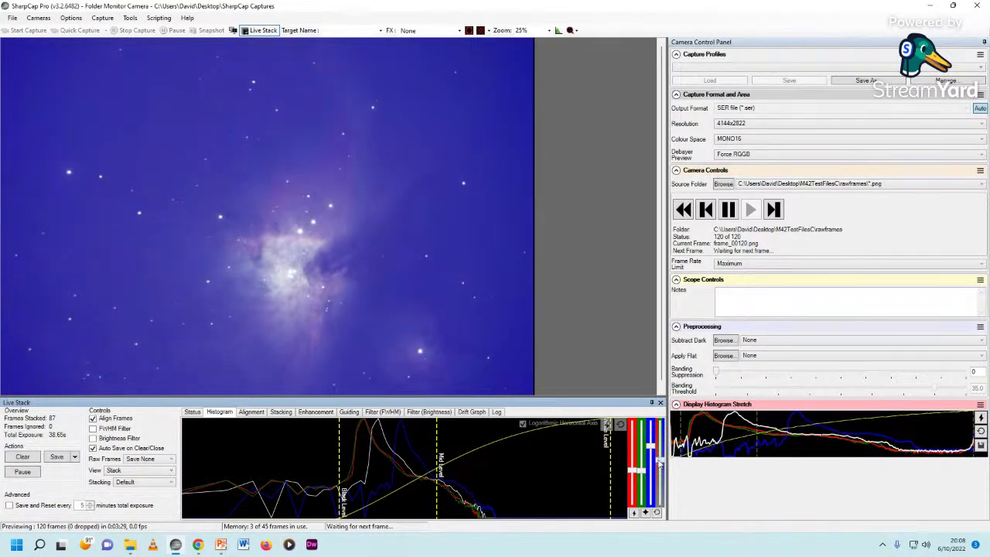
pyautogui.moveTo(662, 455)
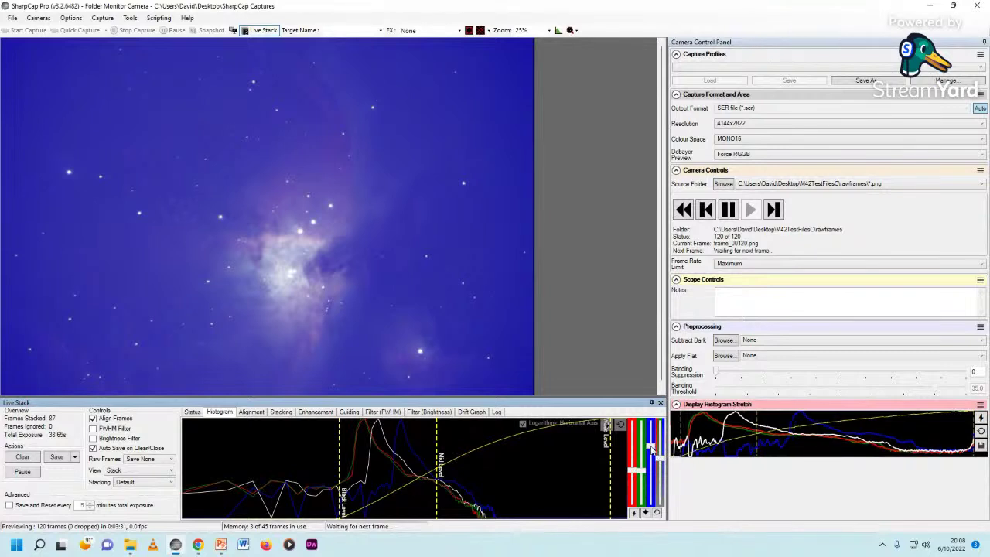
pyautogui.moveTo(652, 456); pyautogui.dragTo(648, 472)
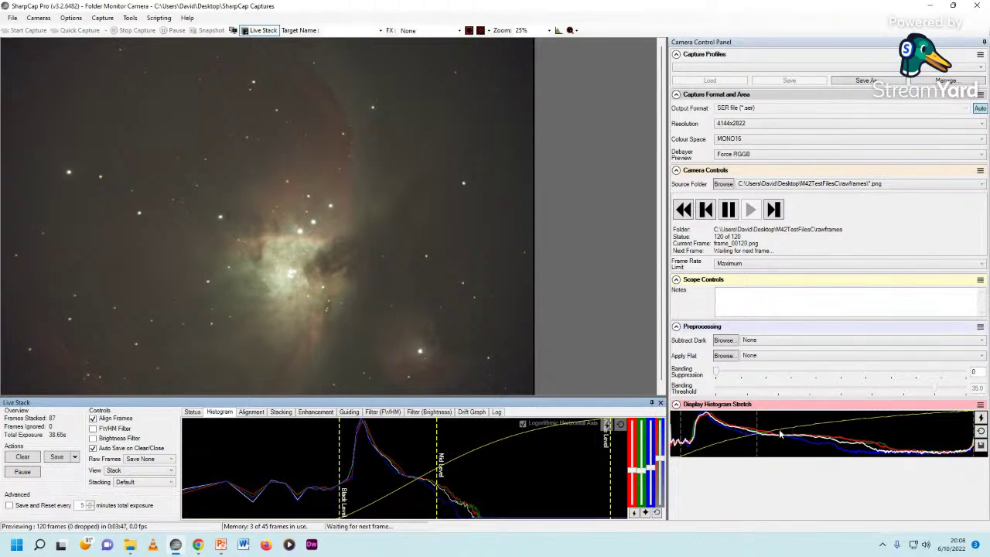
# - Auto-stretch the display histogram and tweak the red and blue balance bars
pyautogui.click(981, 418)
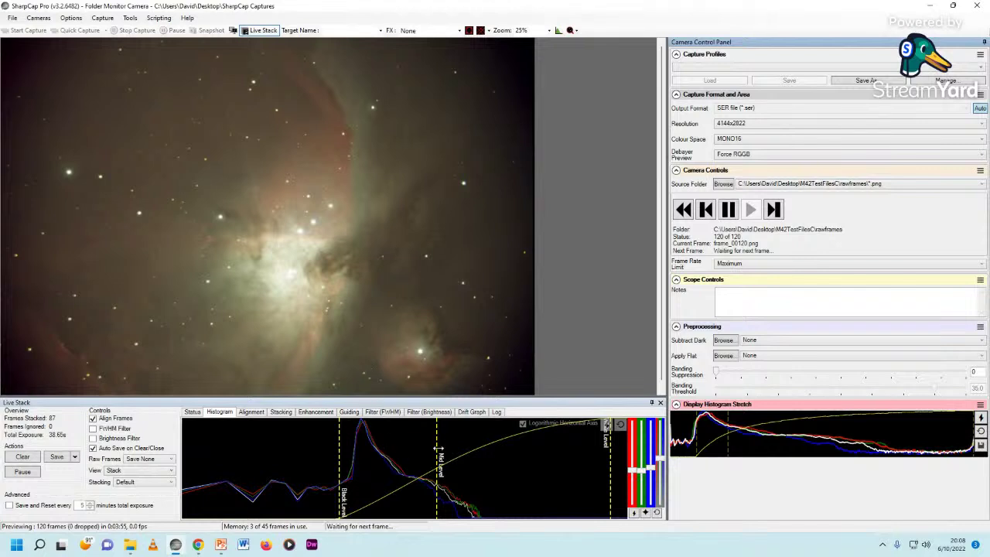
pyautogui.click(631, 479)
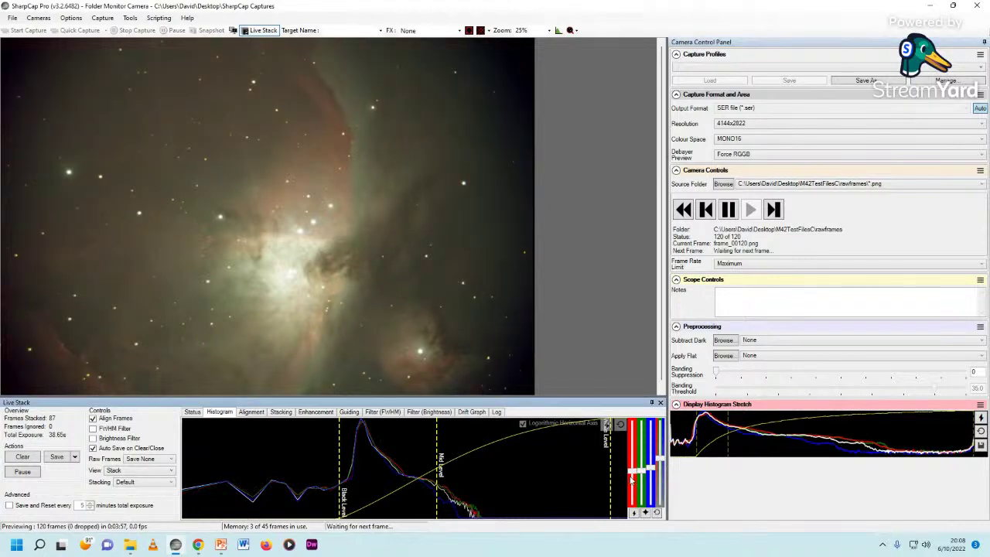
pyautogui.click(648, 480)
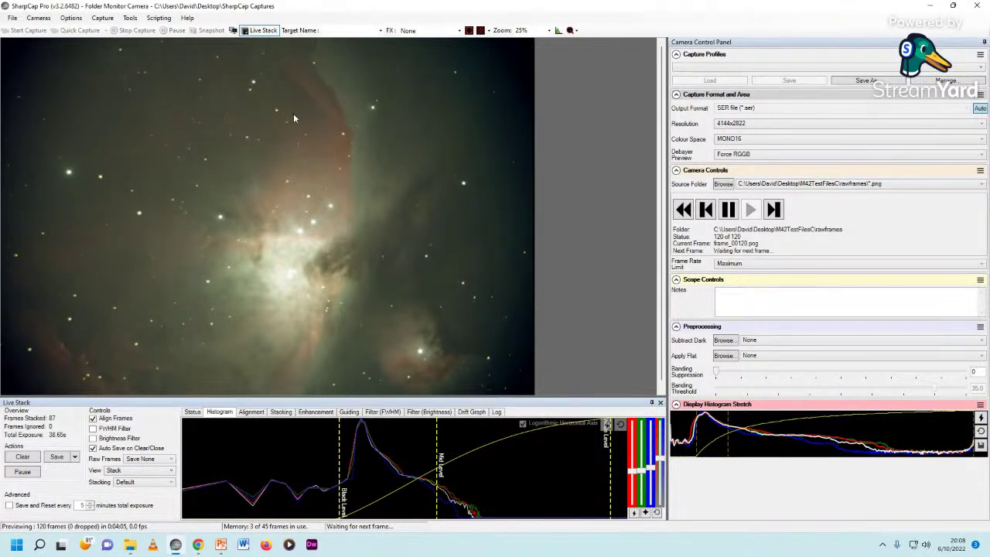
# - Adjust the stack's Black and Mid Levels back and forth for a dark background around the core
pyautogui.moveTo(339, 449); pyautogui.dragTo(360, 449)
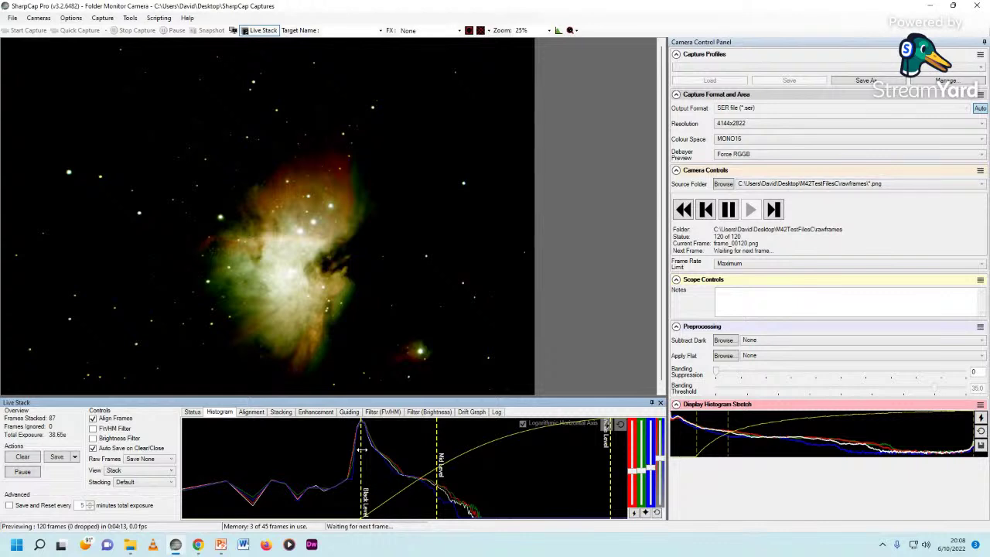
pyautogui.moveTo(362, 450); pyautogui.dragTo(349, 449)
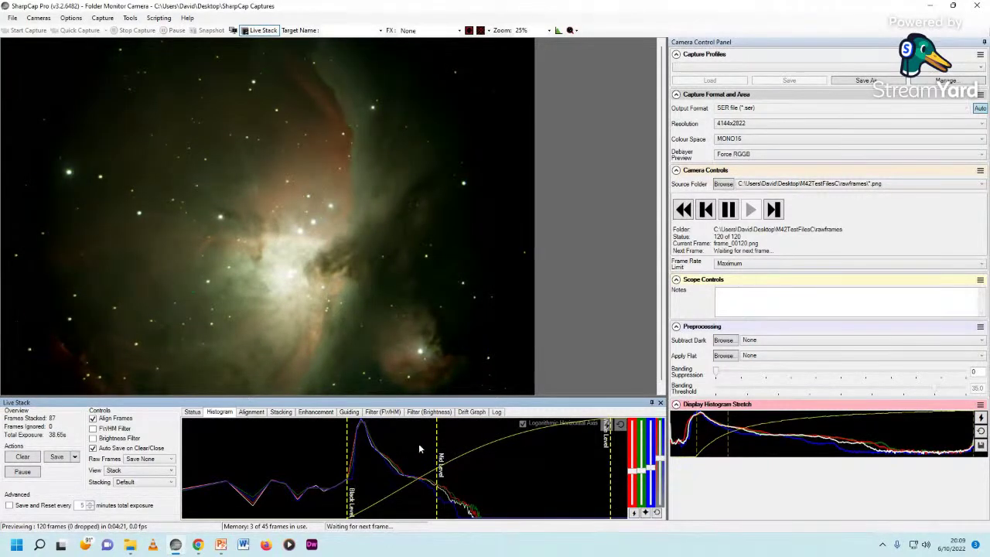
pyautogui.moveTo(437, 445); pyautogui.dragTo(438, 444)
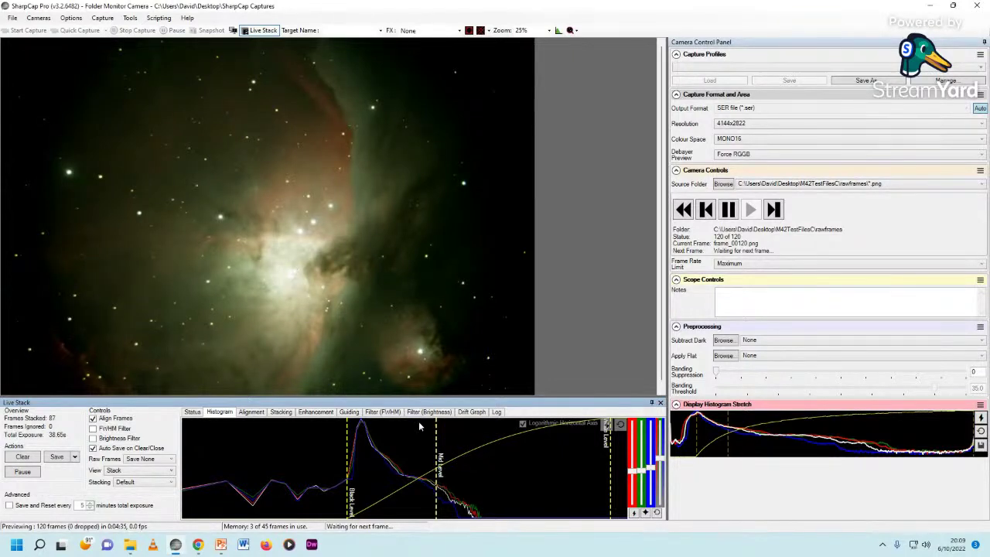
pyautogui.moveTo(437, 439); pyautogui.dragTo(461, 438)
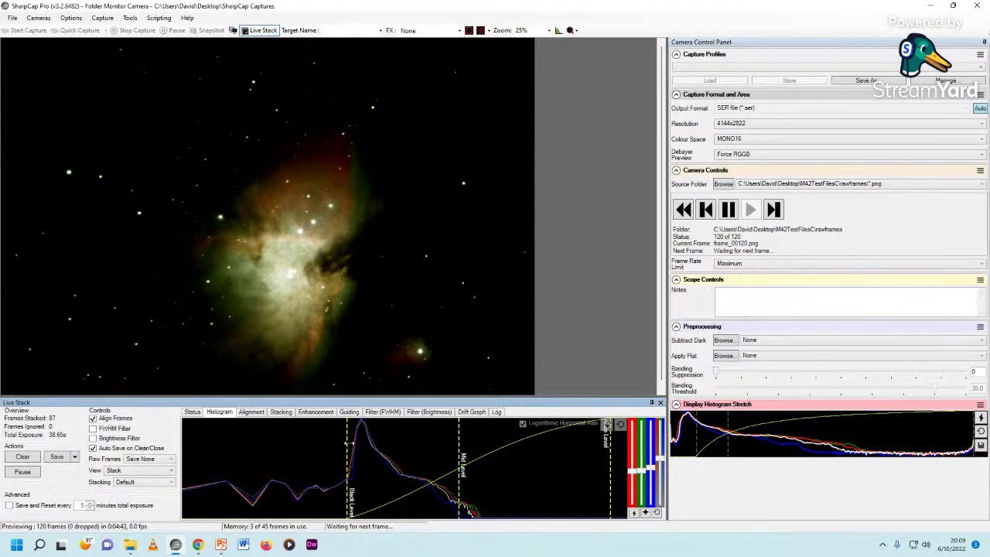
pyautogui.moveTo(347, 443); pyautogui.dragTo(352, 441)
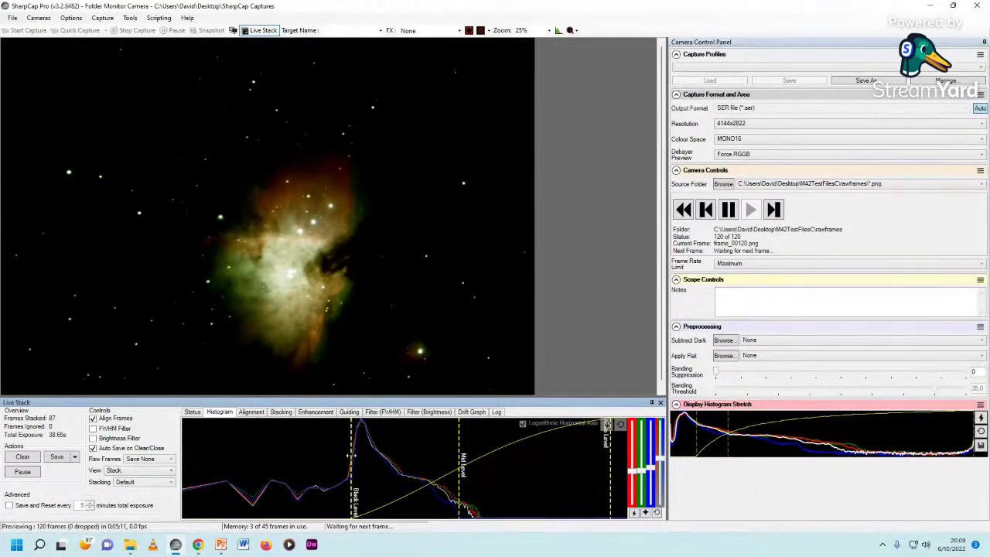
# - Pull the Black Level and Mid Level lines left to reveal the faint outer nebulosity
pyautogui.moveTo(350, 457); pyautogui.dragTo(341, 457)
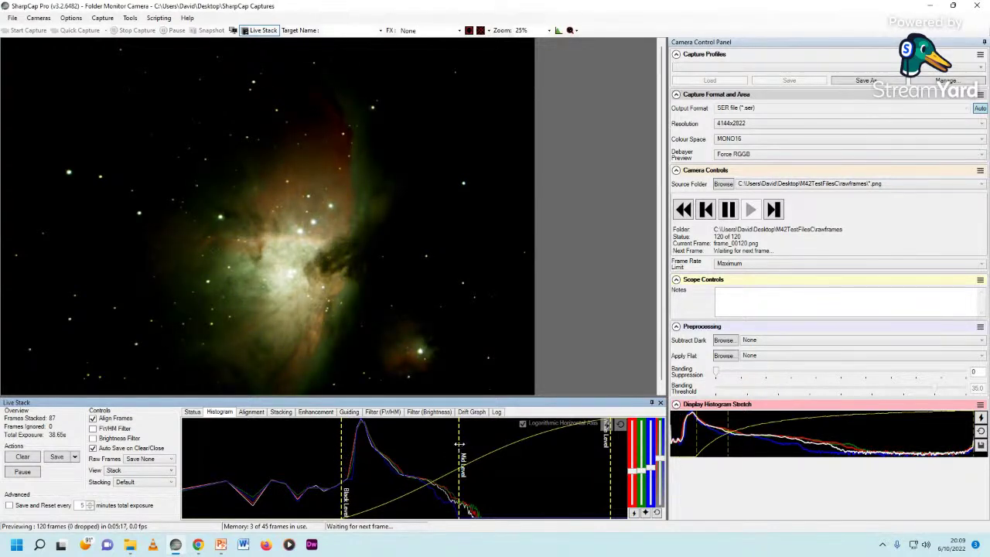
pyautogui.moveTo(460, 448); pyautogui.dragTo(441, 445)
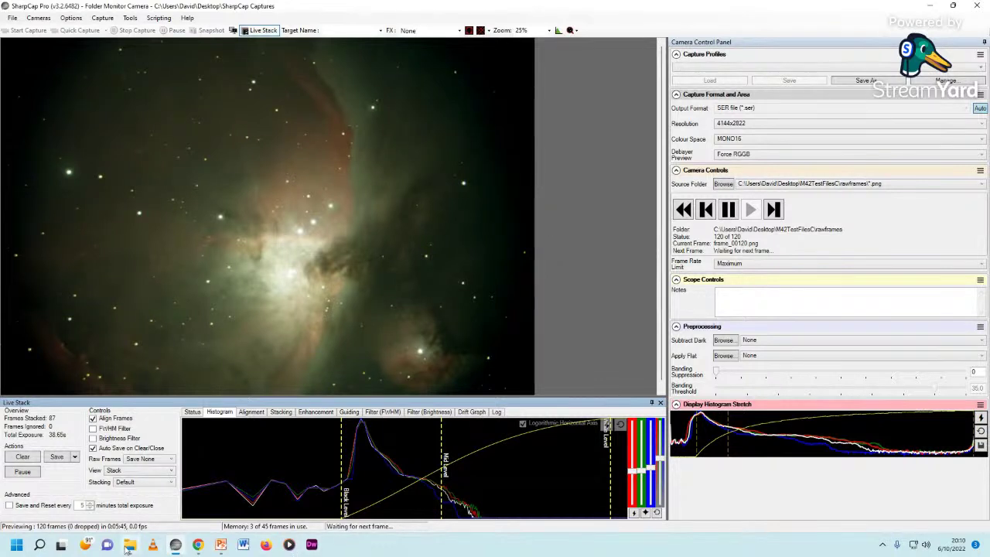
# - Show the rawframes folder's TIF frames in Details view, then minimise the Explorer window
pyautogui.click(131, 488)
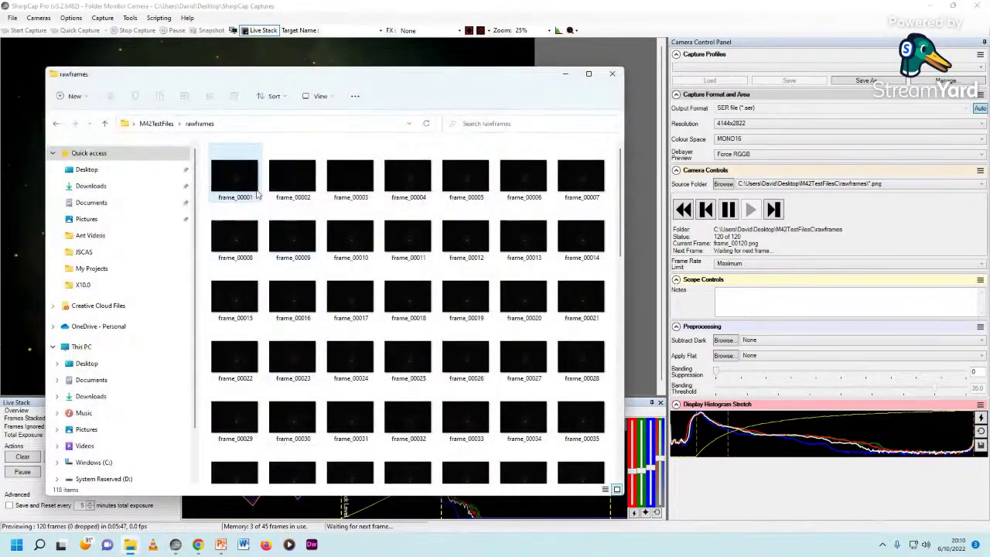
pyautogui.click(313, 97)
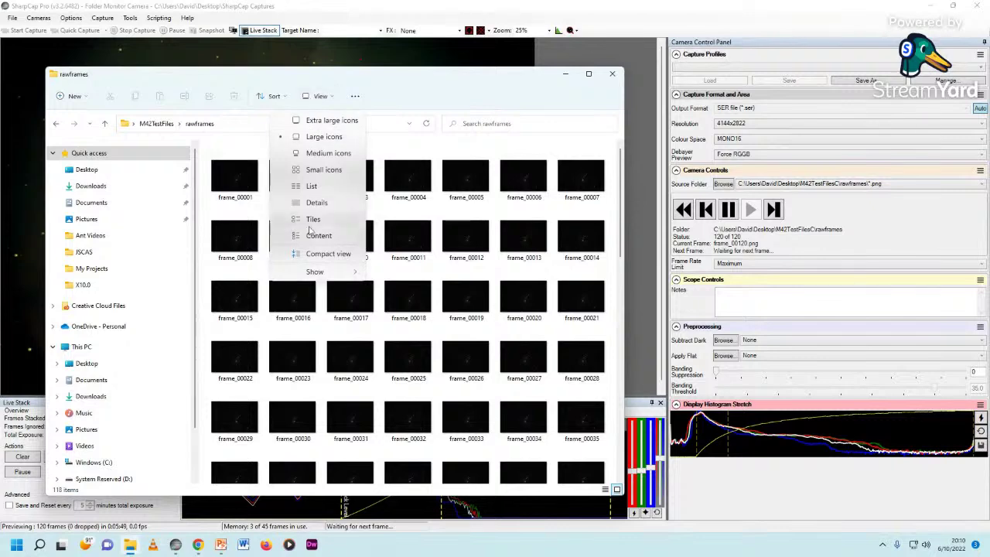
pyautogui.click(315, 204)
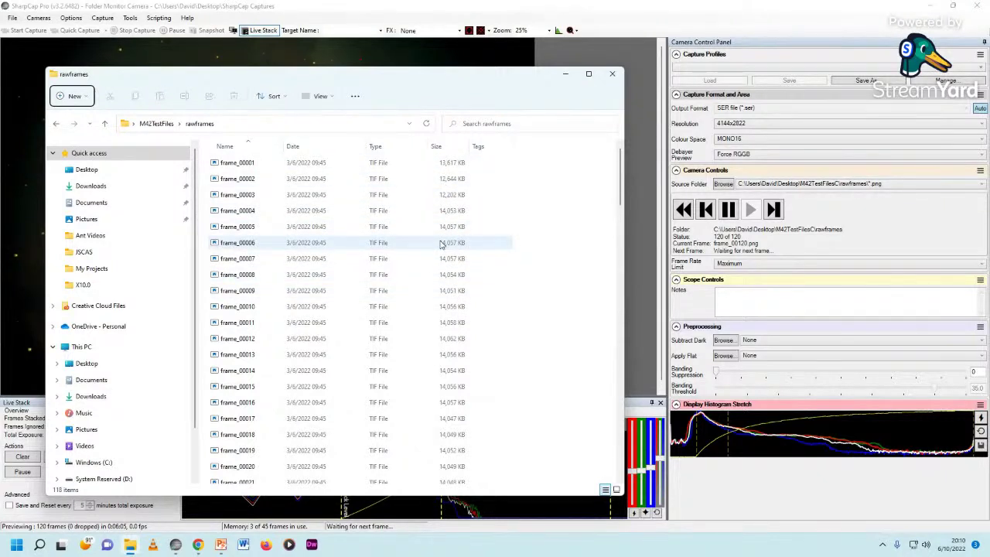
pyautogui.click(568, 75)
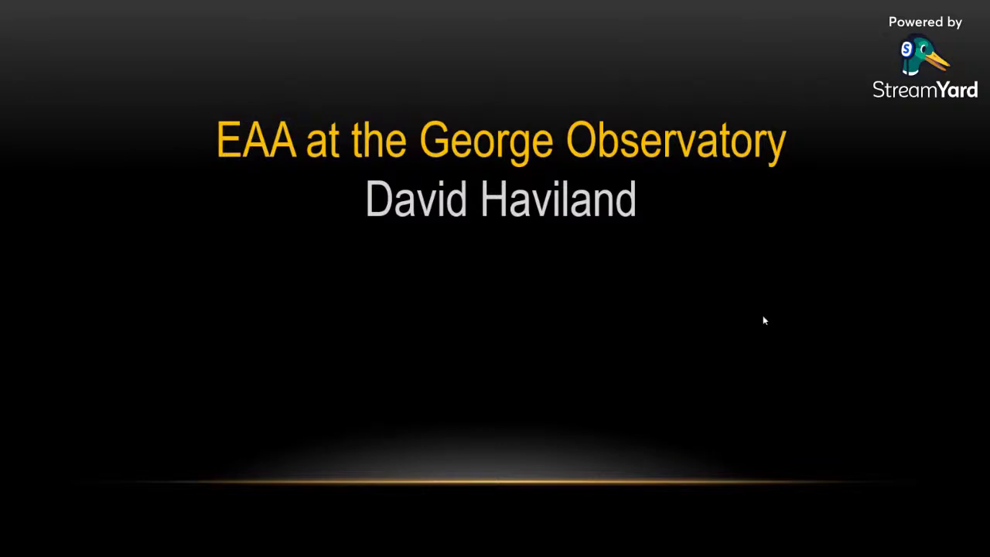
# - Advance the slideshow to the 'Testing Topaz DeNoise AI and Sharpen AI' title slide
pyautogui.press('Right')
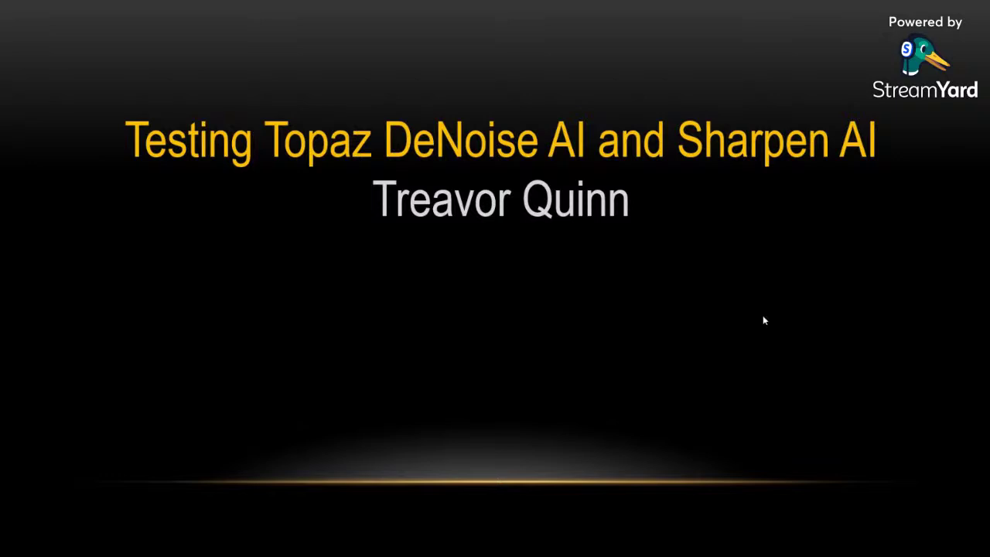